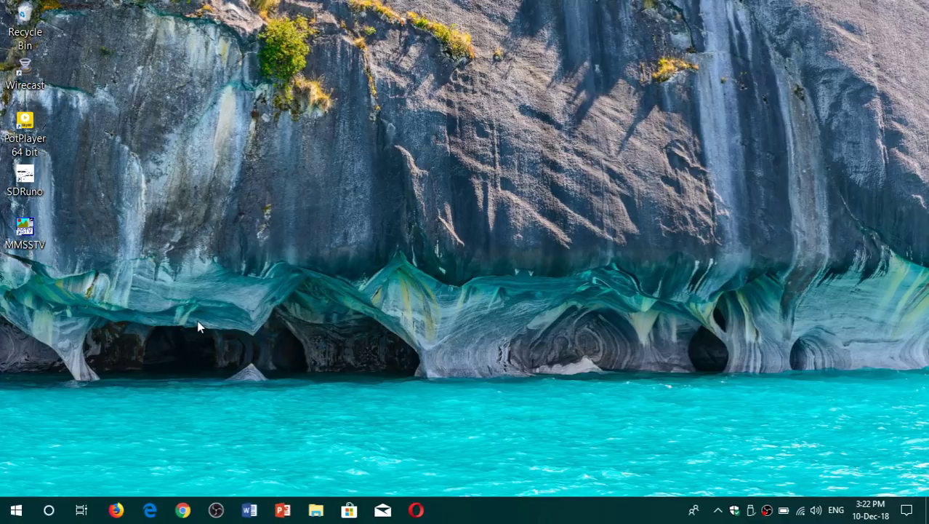
- Go to the Update & Security troubleshooting page in Settings, dismissing the OBS notification
click(16, 512)
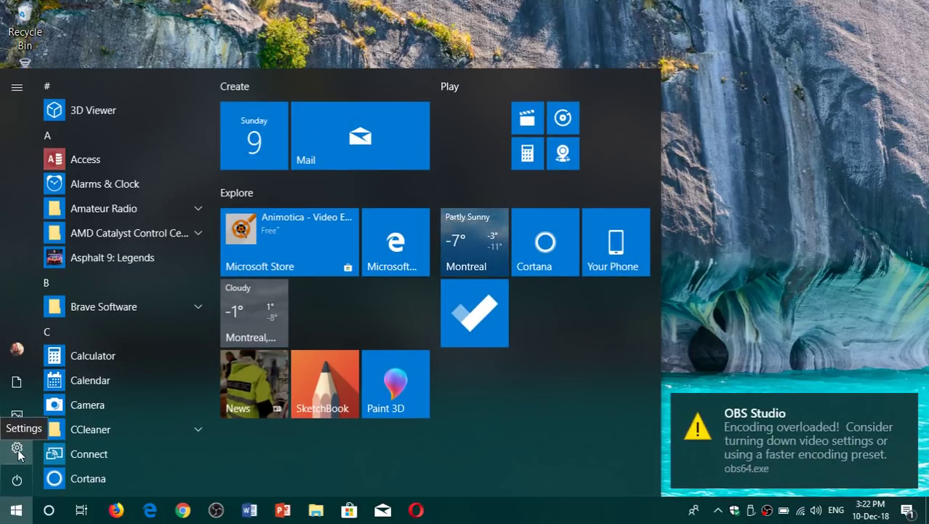
click(17, 449)
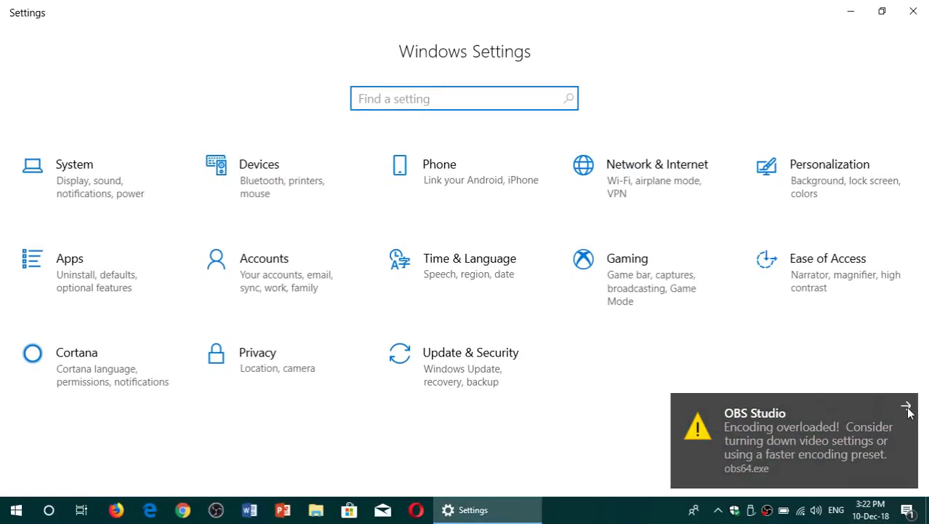
click(907, 411)
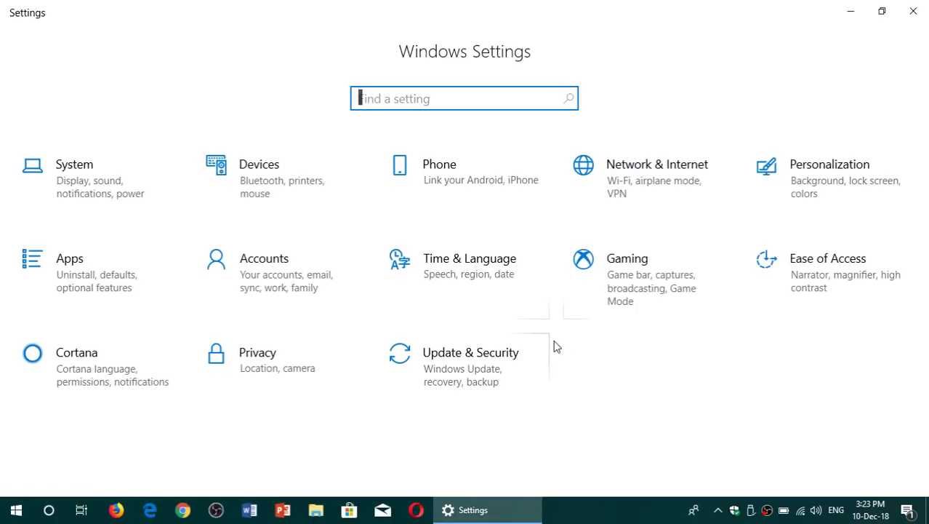
click(472, 365)
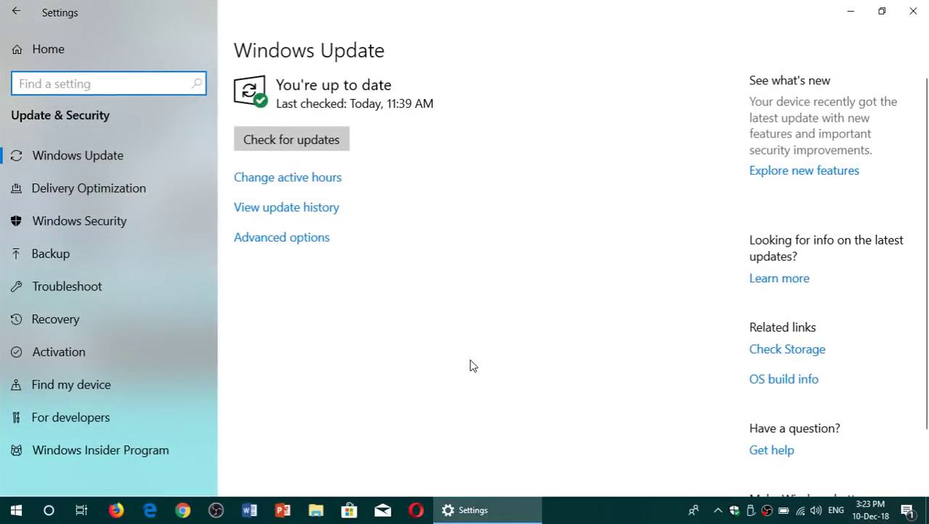
click(89, 291)
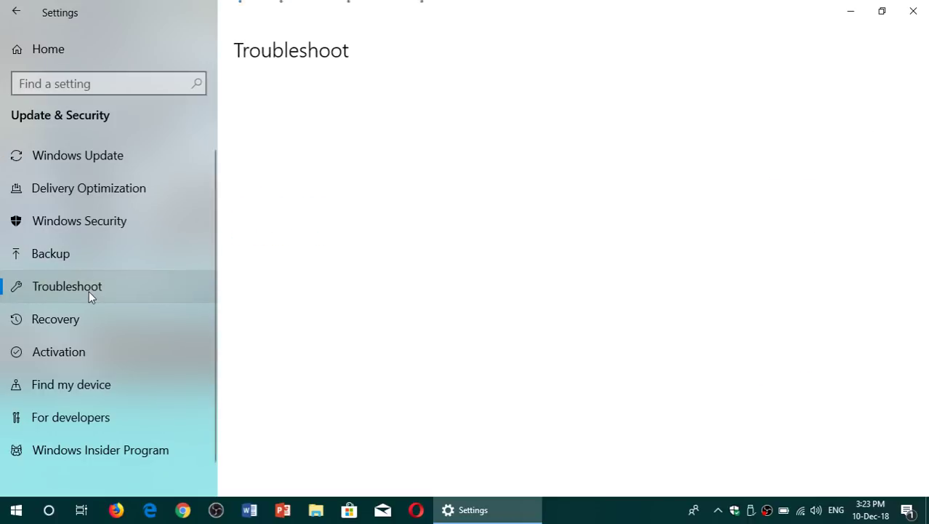
- Run the Windows Store Apps troubleshooter
scroll(443, 364, down, 4)
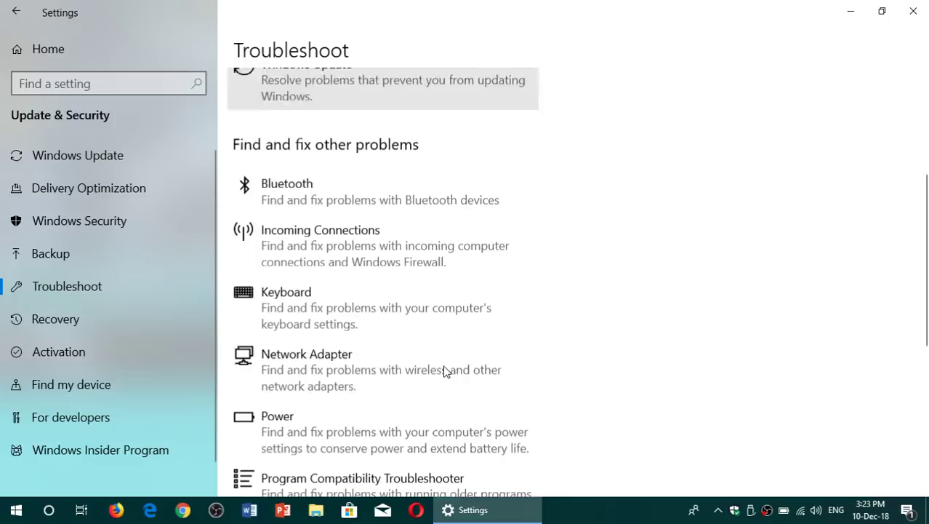
scroll(444, 367, down, 3)
scroll(445, 370, down, 2)
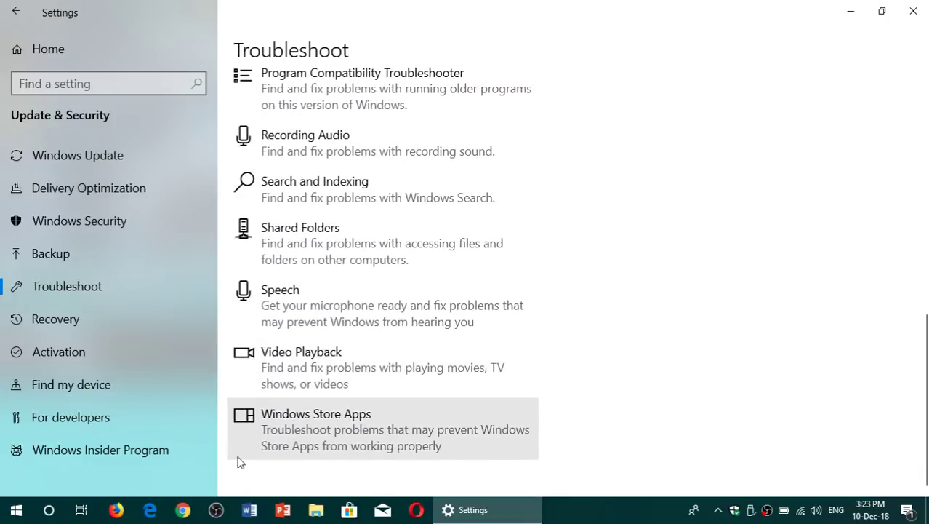
click(367, 434)
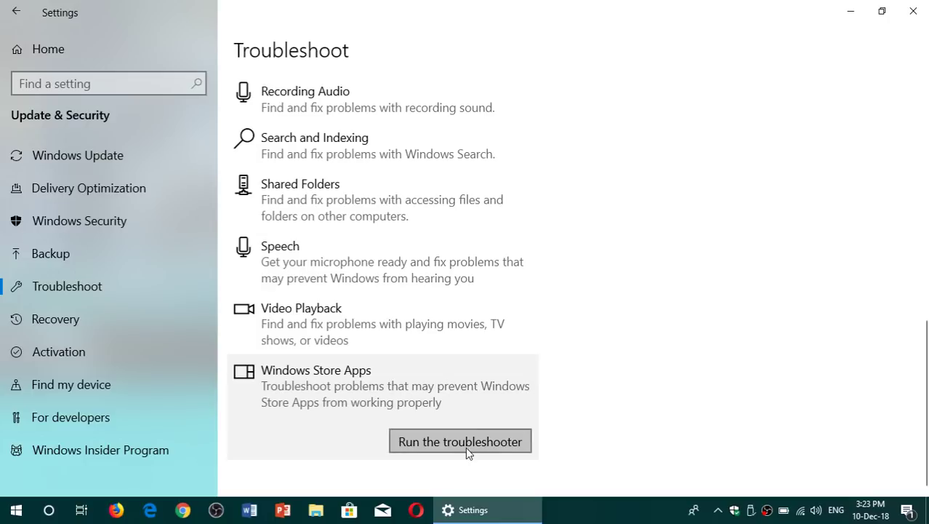
click(466, 447)
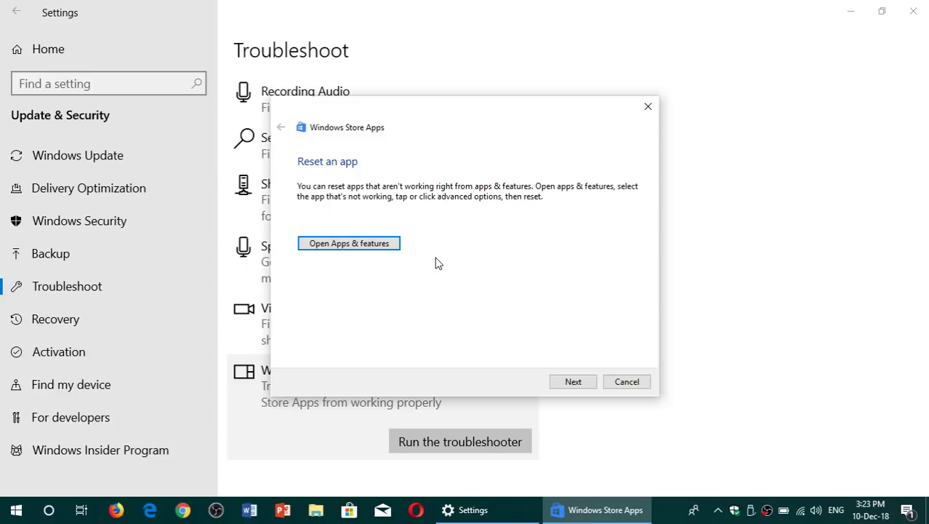
- Open Apps & features and scroll the installed-apps list down to Microsoft News
click(368, 248)
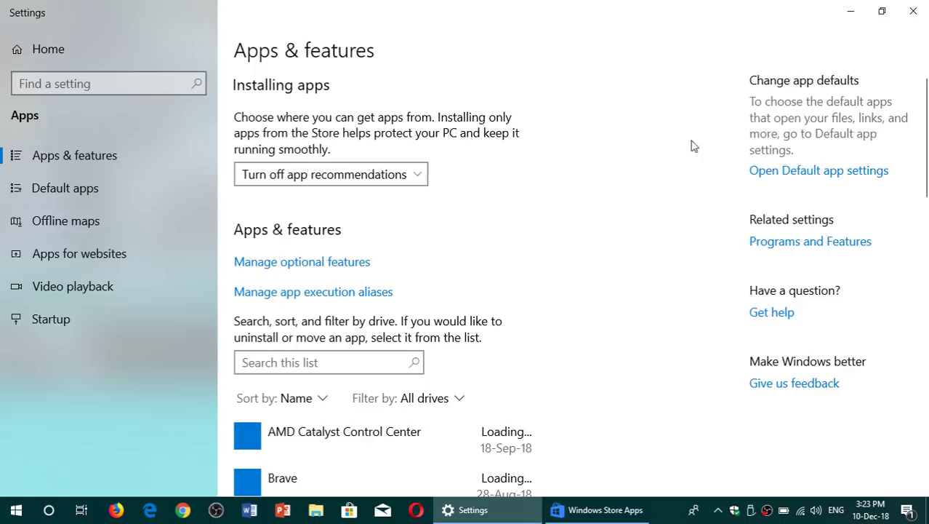
scroll(566, 178, down, 3)
scroll(401, 426, down, 1)
scroll(400, 426, down, 2)
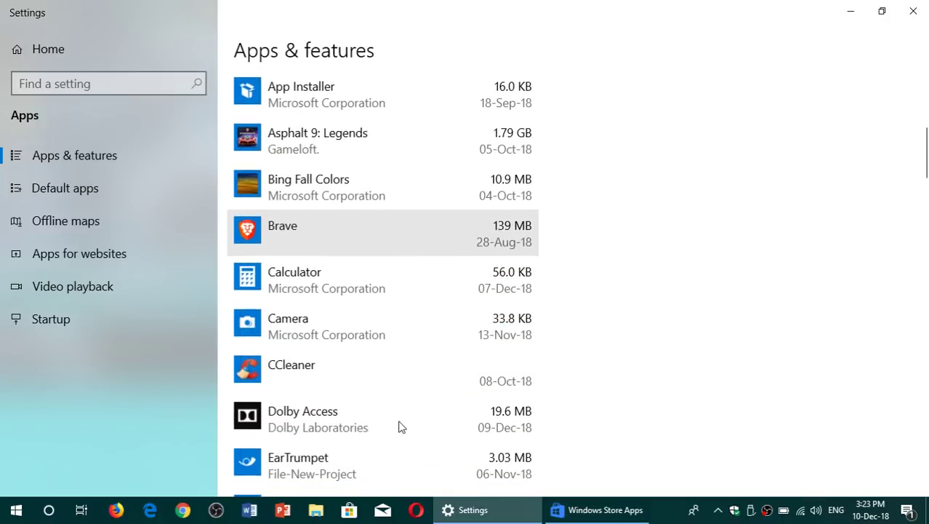
scroll(401, 427, down, 3)
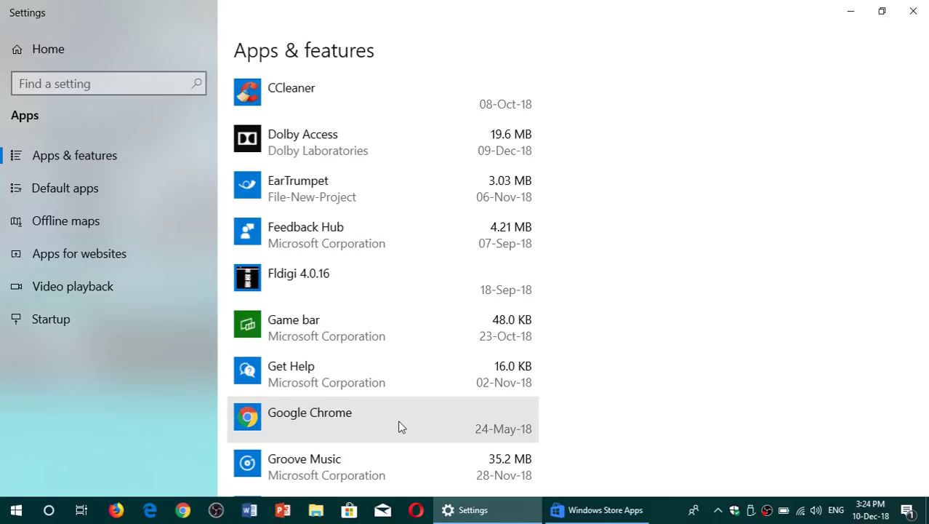
scroll(401, 427, down, 3)
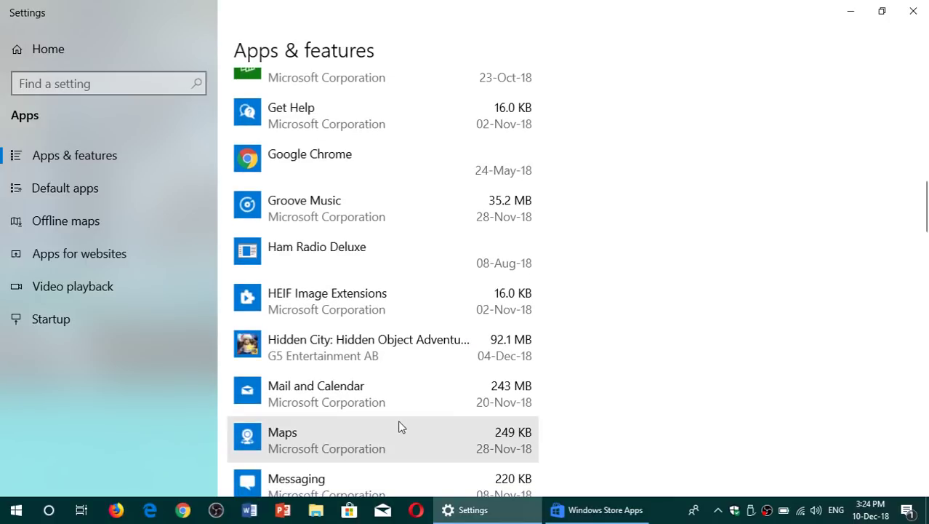
scroll(401, 427, down, 3)
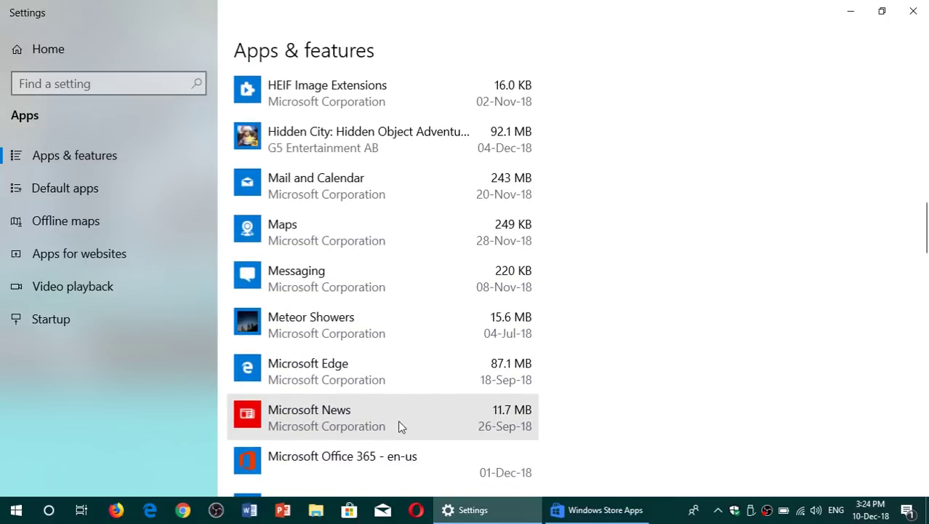
scroll(401, 427, down, 3)
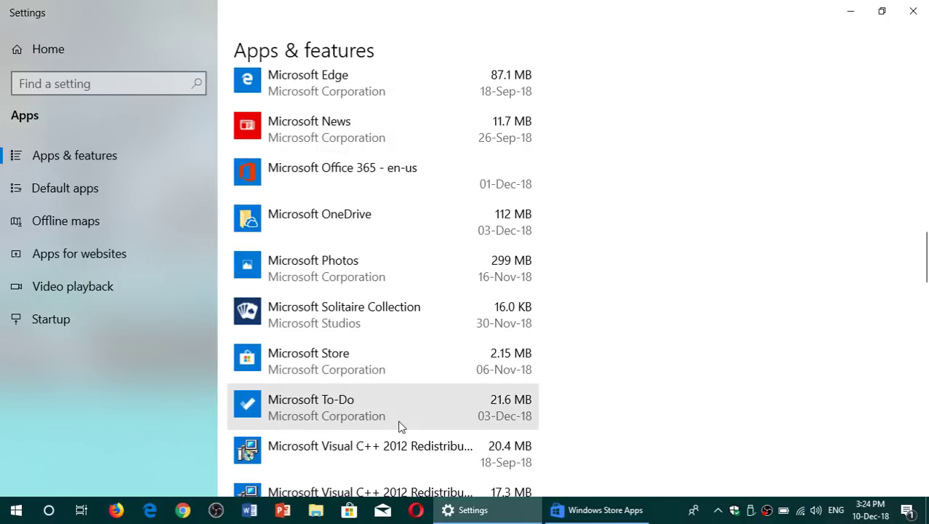
- Review the Reset section of Microsoft News's advanced options, then close Settings
click(314, 136)
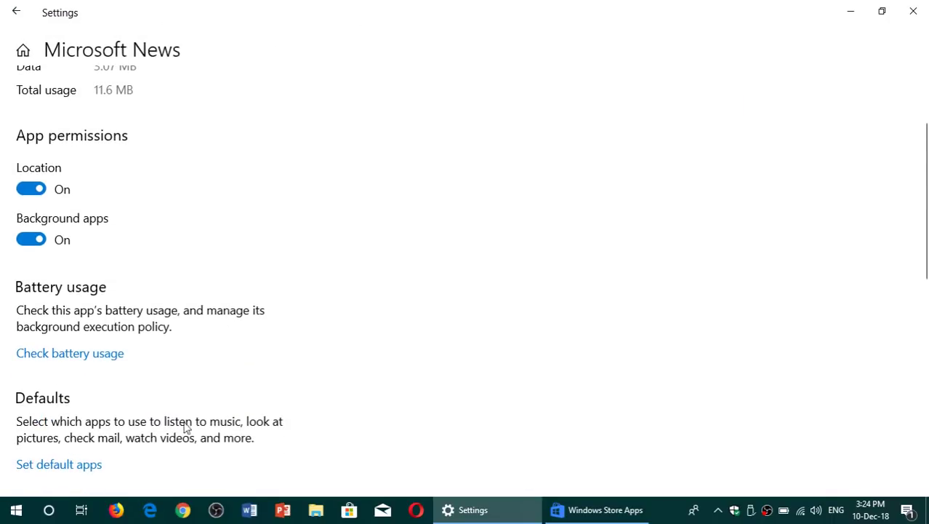
scroll(97, 393, down, 3)
scroll(95, 390, down, 3)
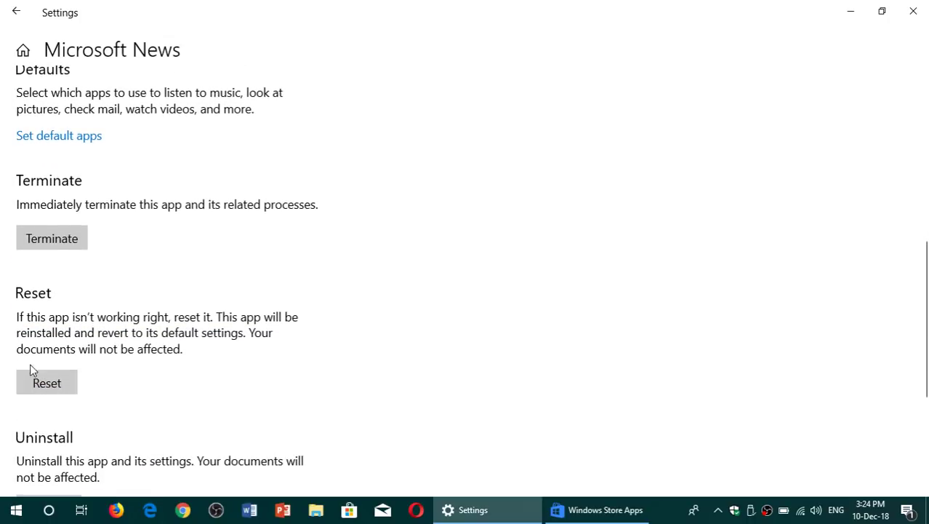
scroll(116, 396, down, 2)
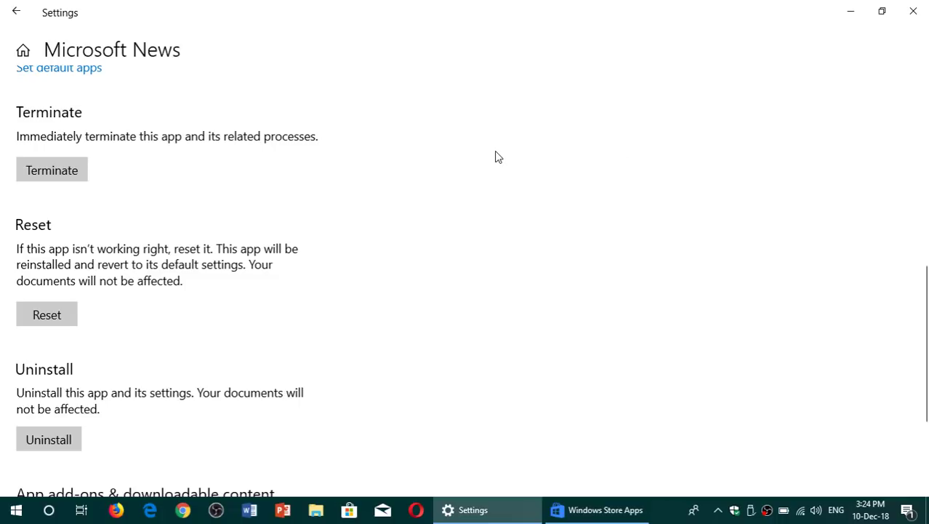
click(908, 17)
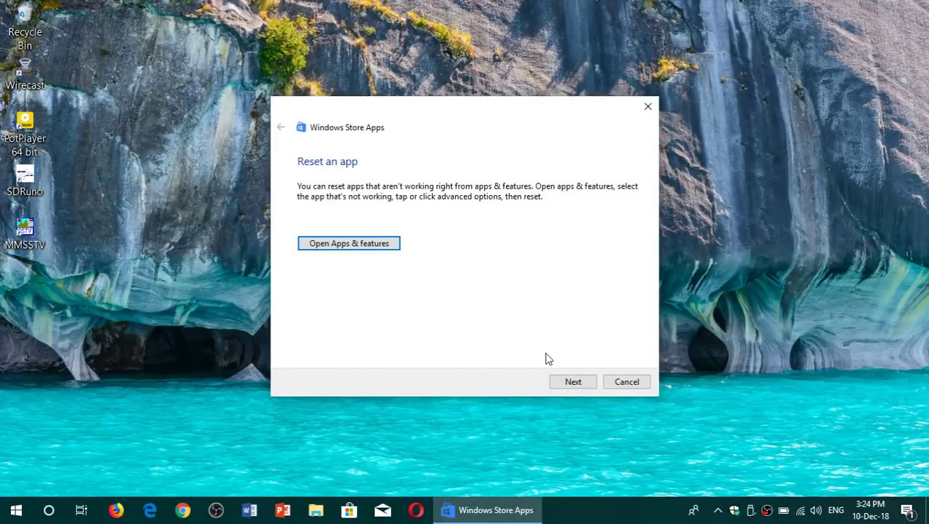
- Continue the troubleshooter until it reports hanging or crashing apps as not fixed
click(574, 382)
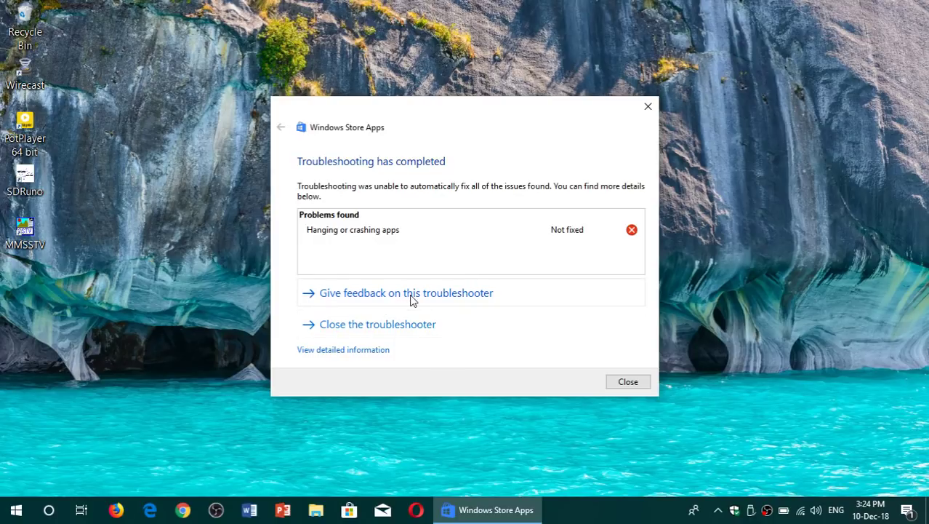
- Open the detailed troubleshooting report and expand Detection details showing BITS service status
click(336, 350)
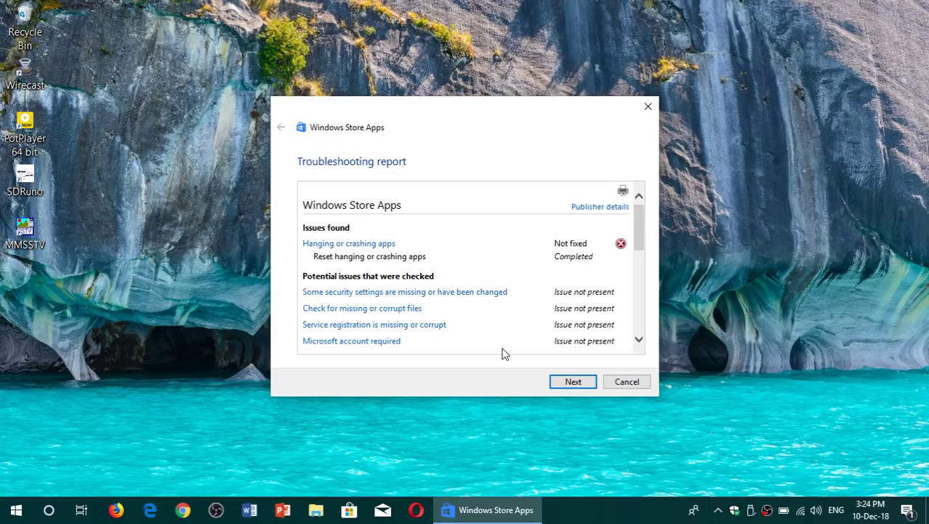
scroll(551, 259, down, 1)
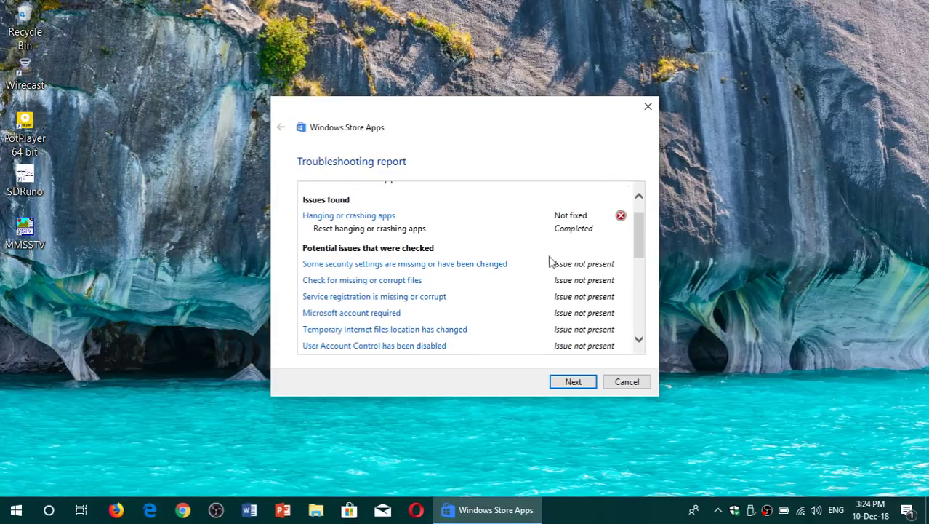
scroll(444, 311, down, 2)
scroll(443, 310, up, 3)
scroll(444, 311, down, 1)
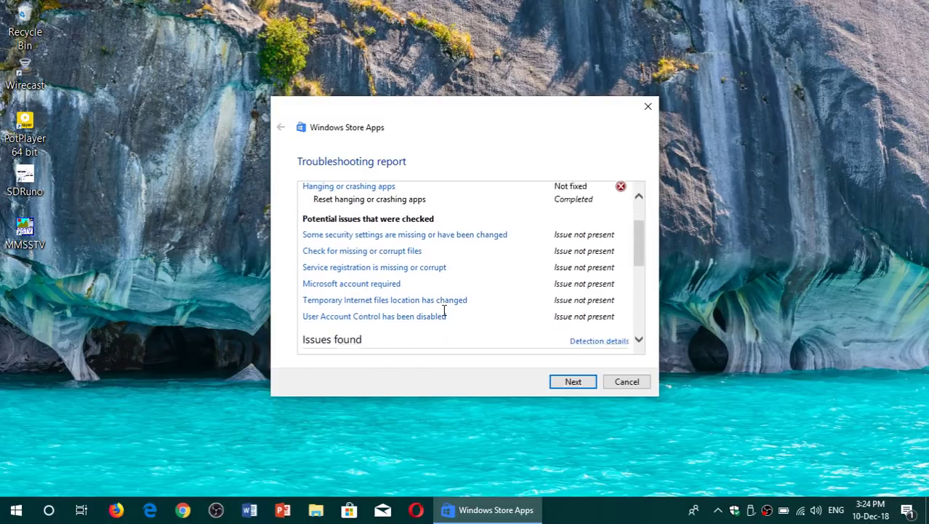
scroll(444, 311, down, 2)
scroll(444, 311, down, 1)
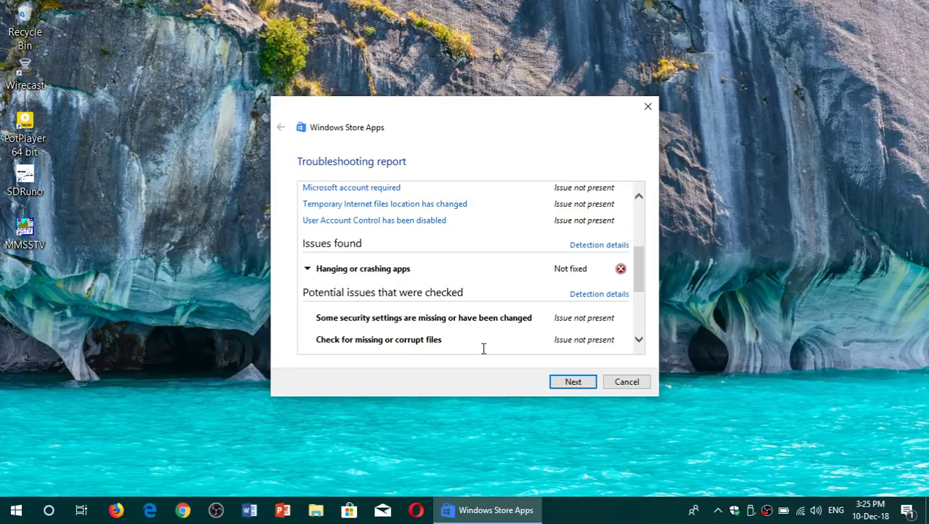
click(588, 294)
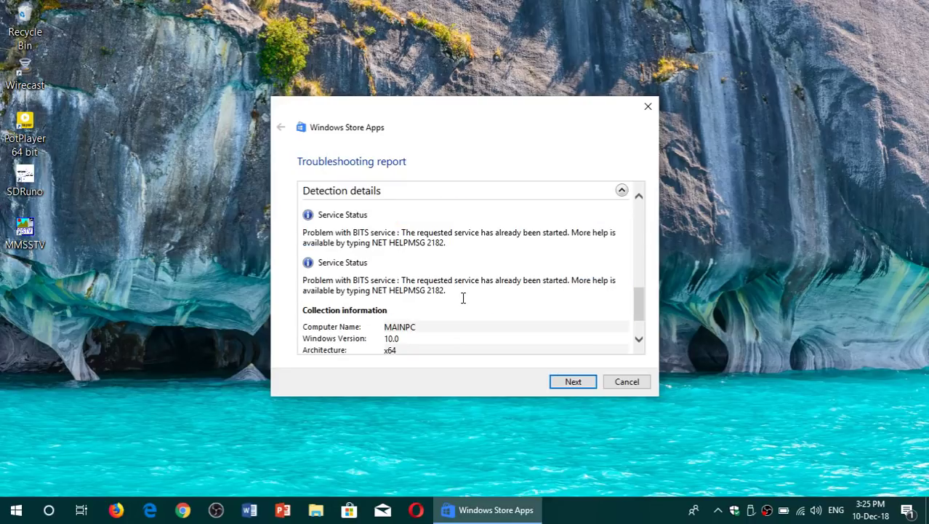
scroll(463, 297, down, 1)
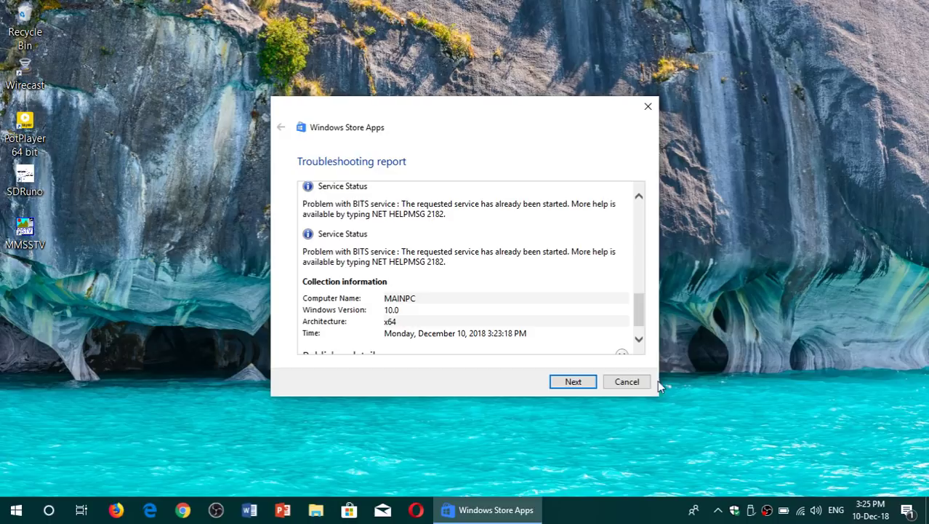
- Cancel the troubleshooter, leaving the desktop with no open windows
click(631, 387)
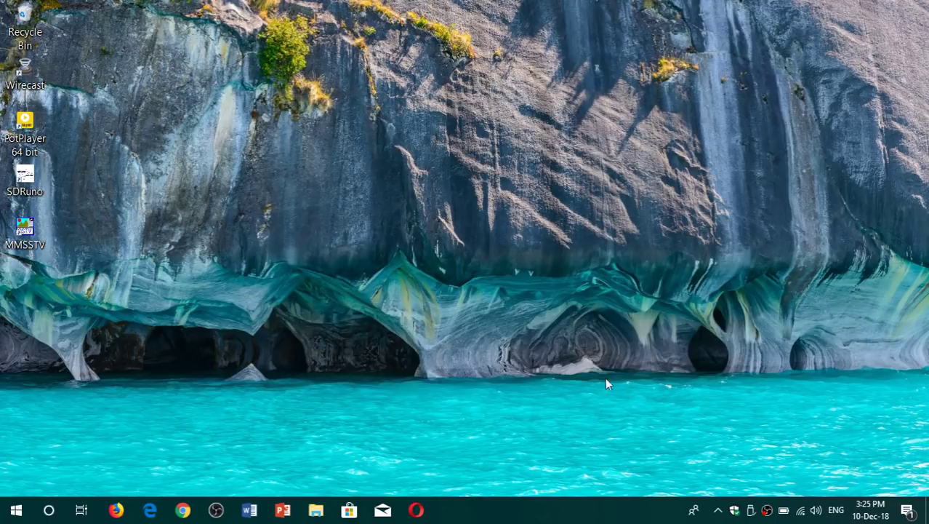